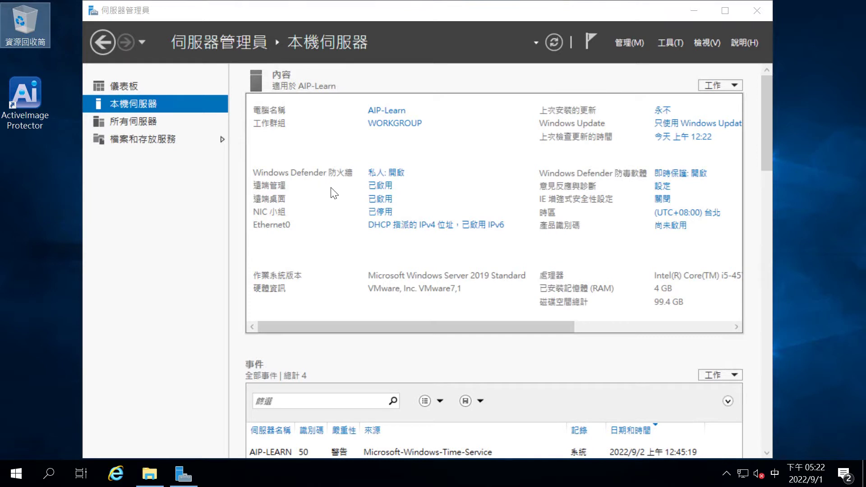
Step: Minimize Server Manager and launch ActiveImage Protector from its desktop shortcut
{"action": "left_click", "coordinate": [694, 11]}
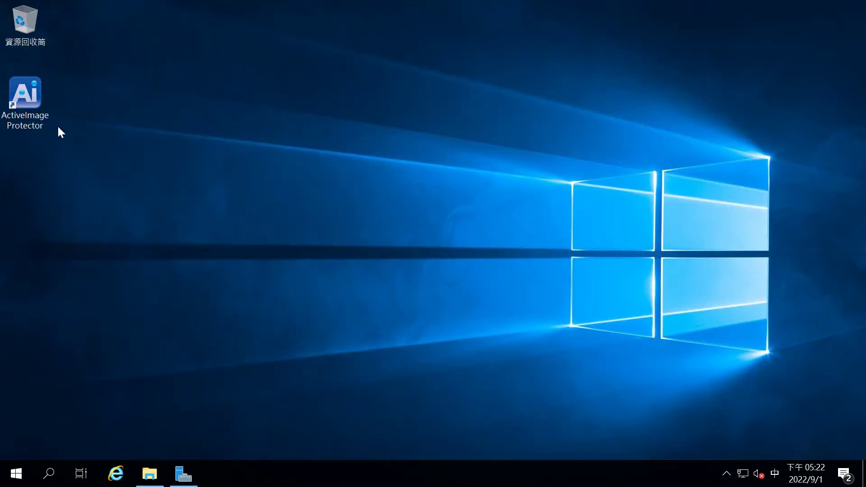
{"action": "left_click", "coordinate": [29, 116]}
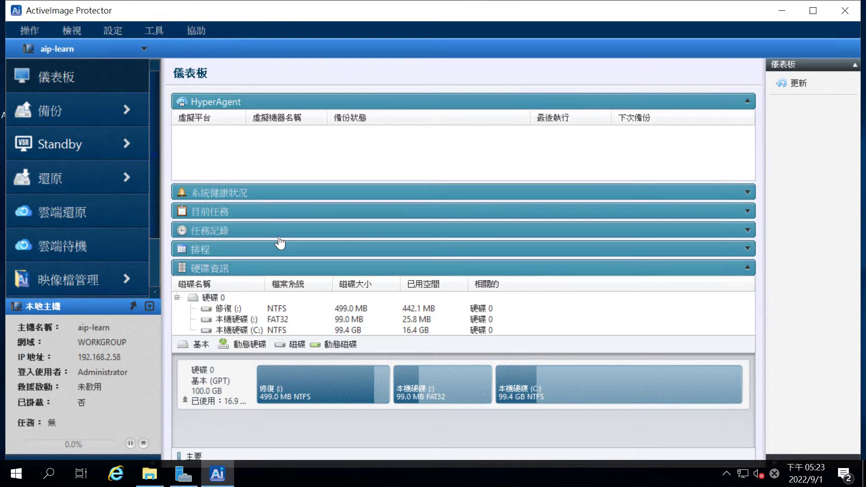
Step: Start a new 磁碟備份 task from the 備份 section
{"action": "left_click", "coordinate": [124, 112]}
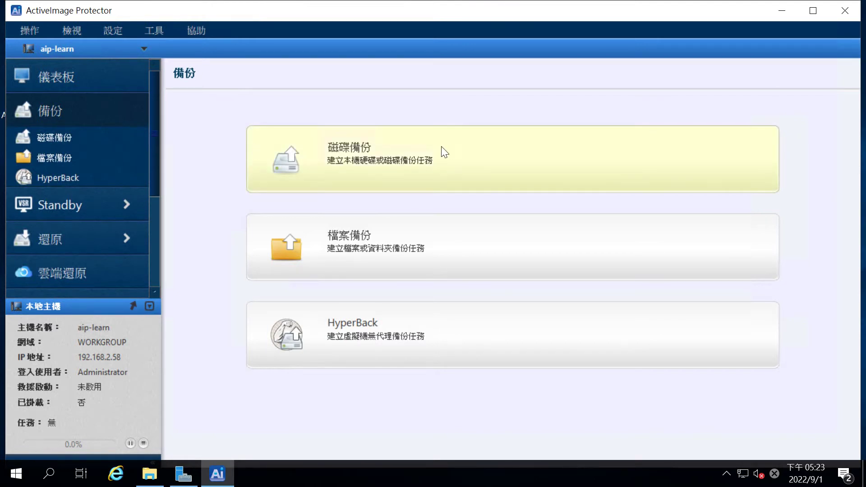
{"action": "left_click", "coordinate": [486, 164]}
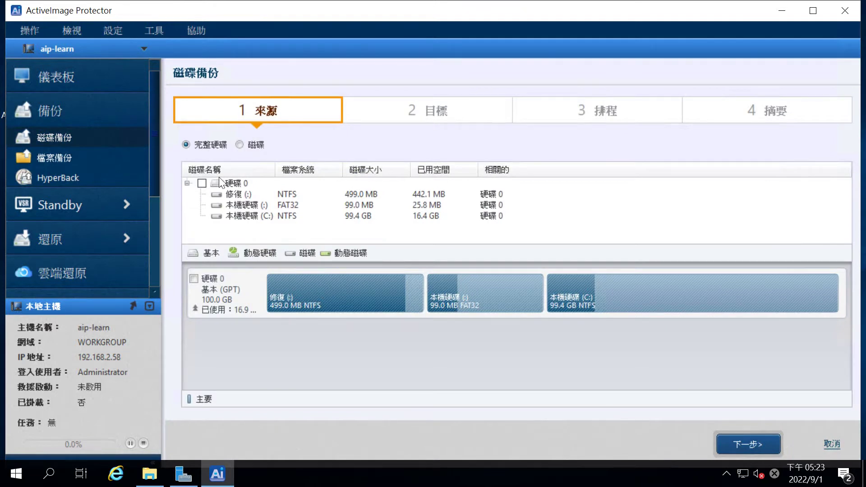
Step: Select the whole 硬碟 0 as the backup source and advance to the 目標 step
{"action": "left_click", "coordinate": [209, 190]}
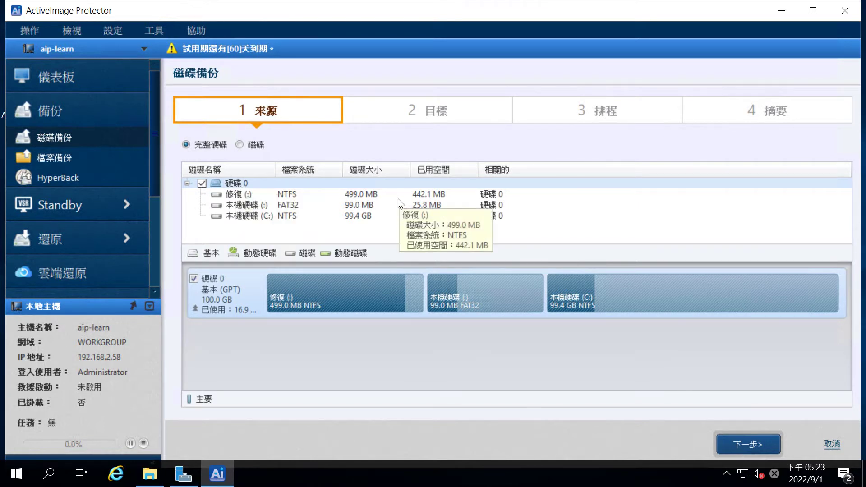
{"action": "left_click", "coordinate": [766, 441]}
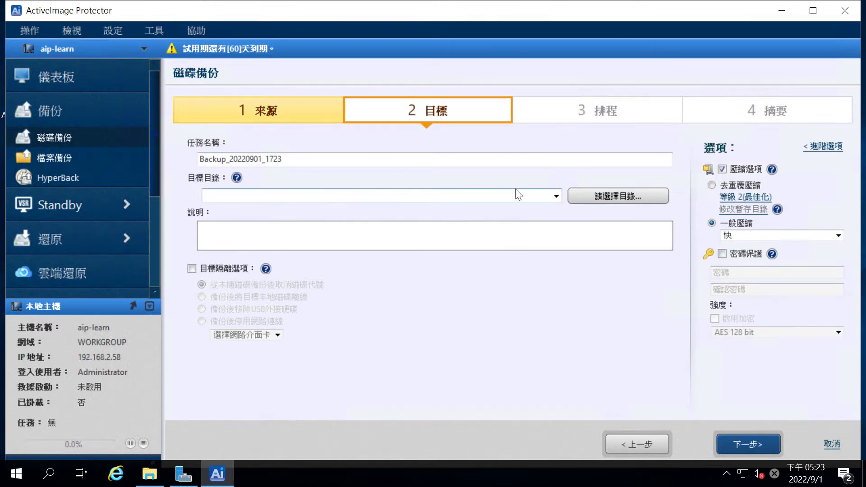
Step: Set the destination folder to \\192.168.2.118\aip-backups, signing in with the share's account credentials
{"action": "left_click", "coordinate": [605, 198]}
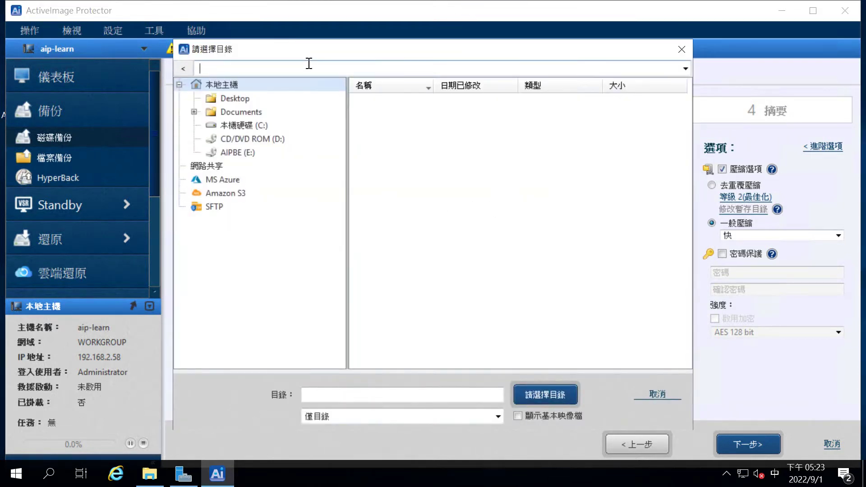
{"action": "type", "text": "\\\\"}
{"action": "type", "text": "19"}
{"action": "key", "text": "Escape"}
{"action": "key", "text": "shift"}
{"action": "type", "text": "192.168.1"}
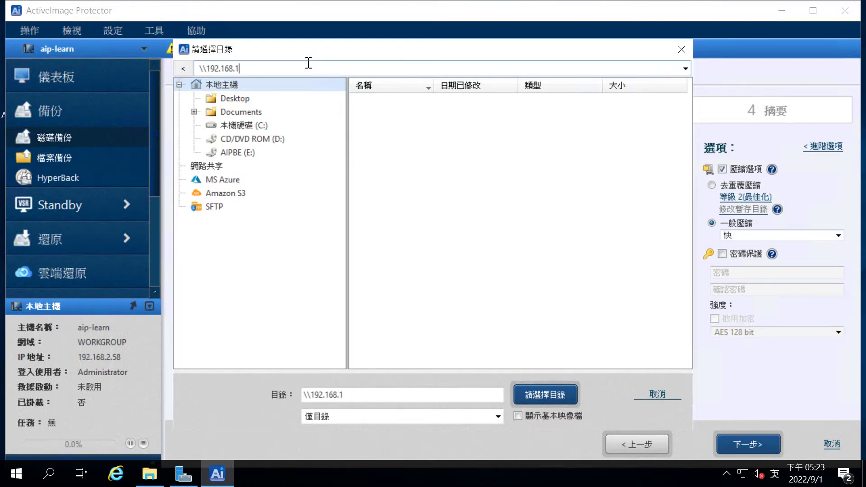
{"action": "key", "text": "BackSpace"}
{"action": "type", "text": "2.118\\"}
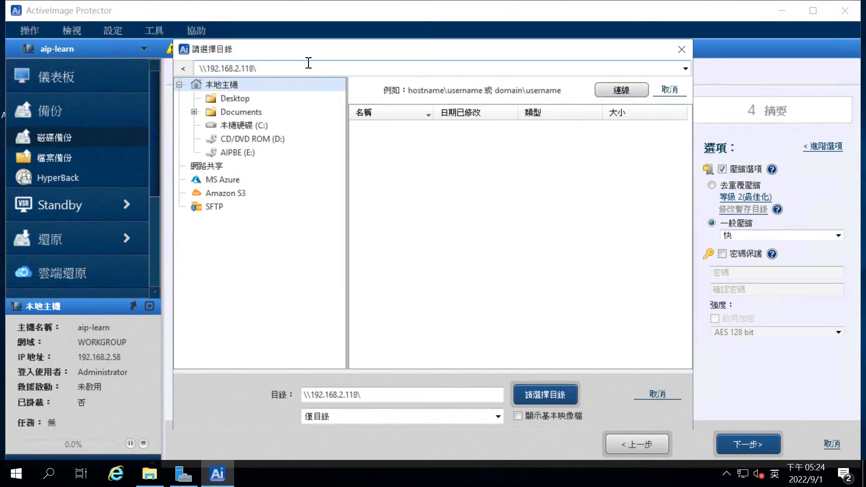
{"action": "type", "text": "admin"}
{"action": "key", "text": "Tab"}
{"action": "type", "text": "*******"}
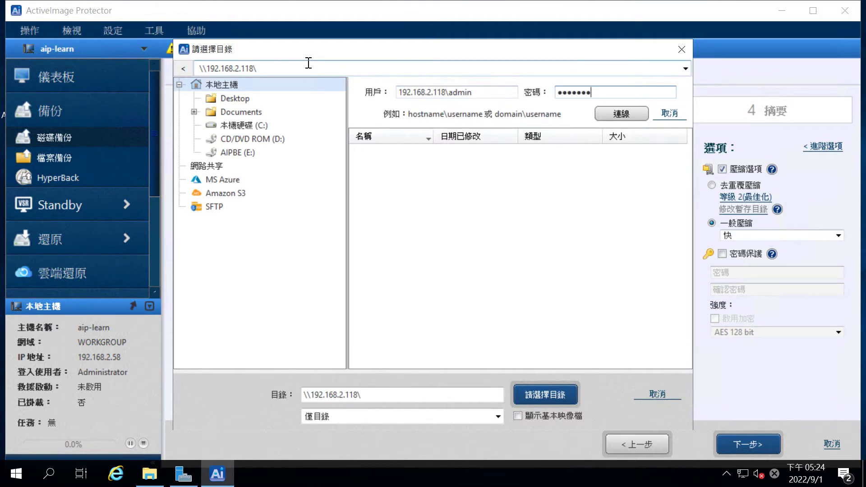
{"action": "type", "text": "*"}
{"action": "key", "text": "Return"}
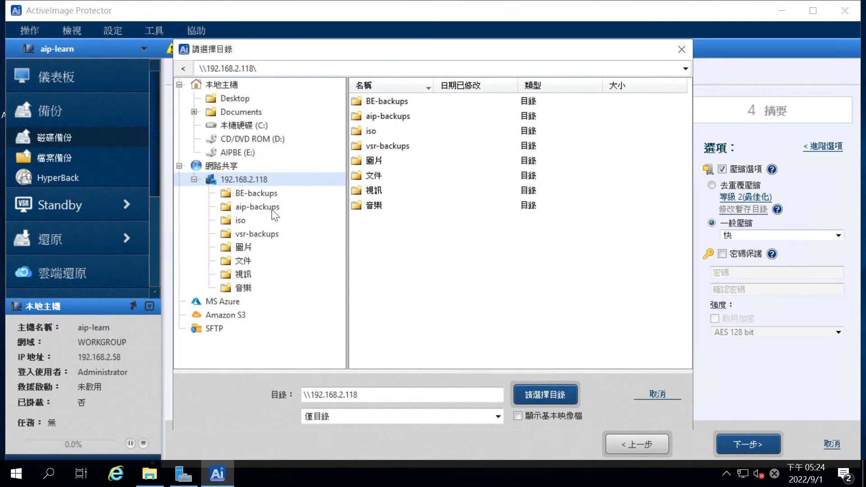
{"action": "left_click", "coordinate": [272, 208]}
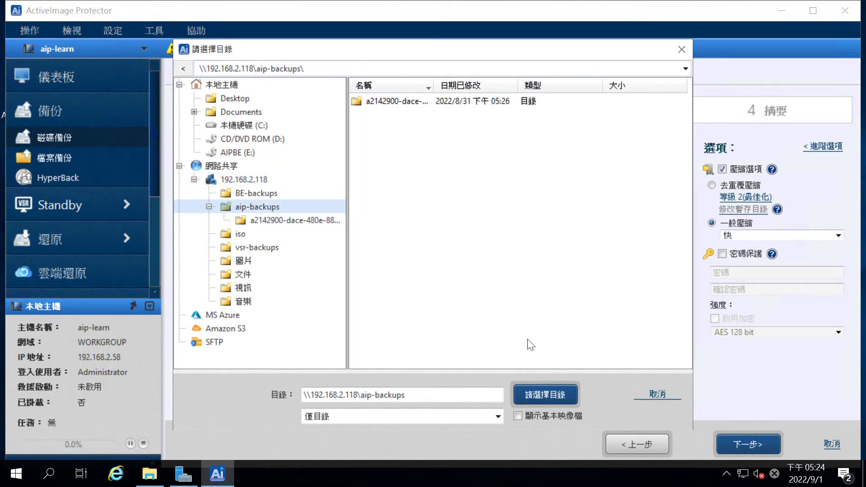
{"action": "left_click", "coordinate": [553, 393]}
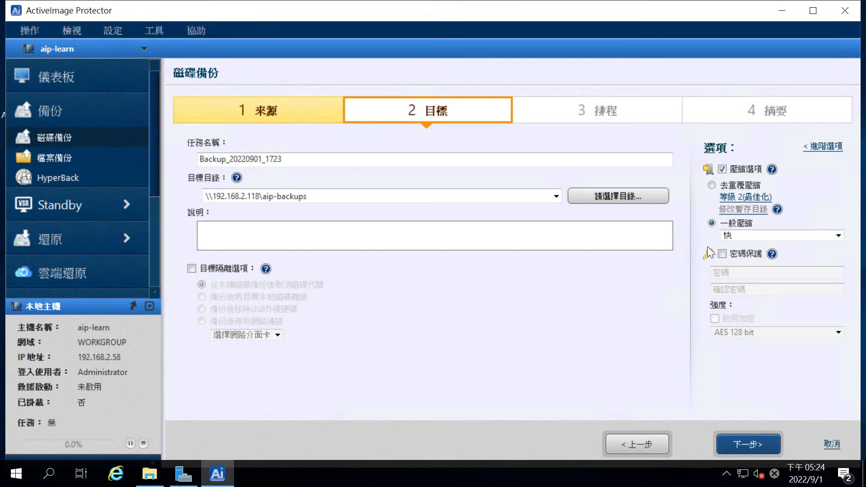
Step: Leave password protection and advanced options unchanged and bring up the schedule details
{"action": "left_click", "coordinate": [723, 254]}
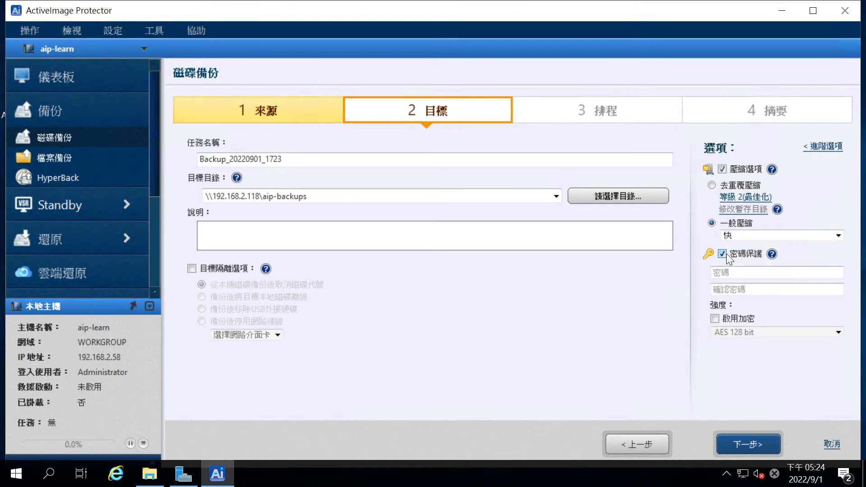
{"action": "left_click", "coordinate": [724, 253]}
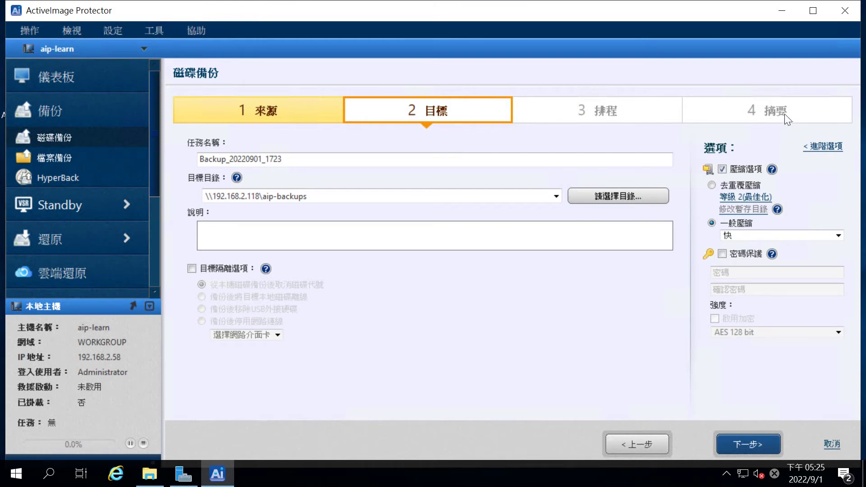
{"action": "left_click", "coordinate": [812, 147]}
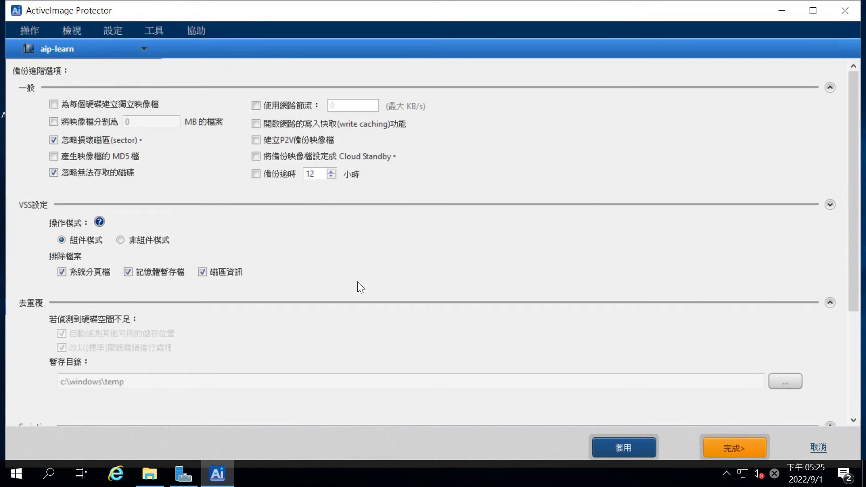
{"action": "left_click", "coordinate": [819, 447]}
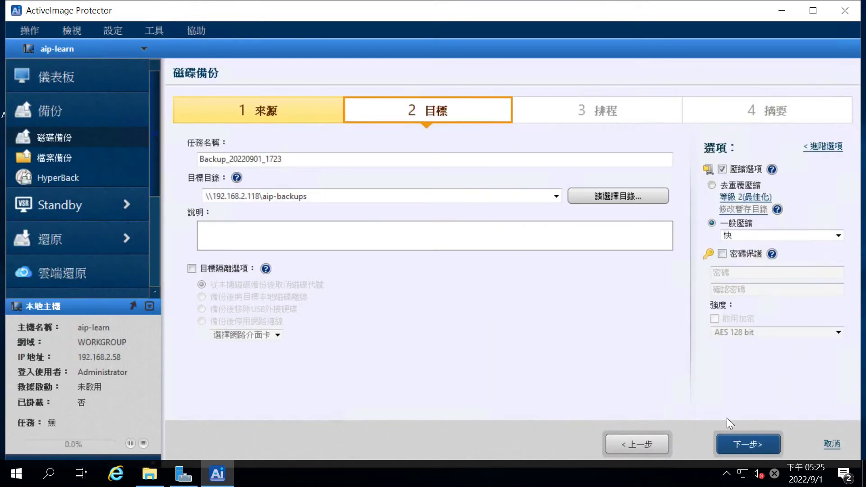
{"action": "left_click", "coordinate": [748, 442]}
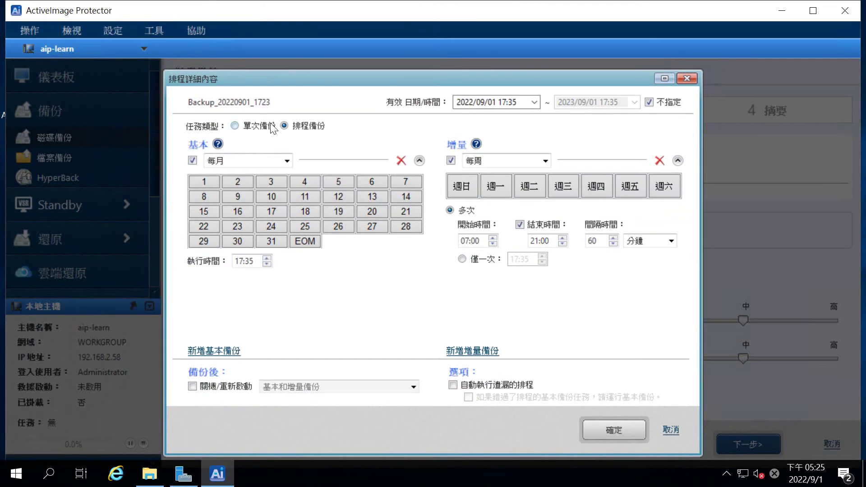
Step: Set the base backup to repeat weekly on Sunday
{"action": "left_click", "coordinate": [276, 161]}
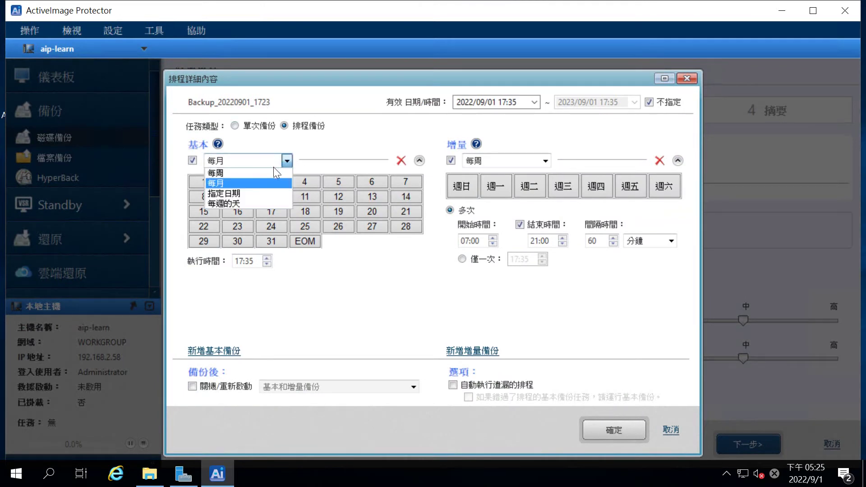
{"action": "left_click", "coordinate": [277, 207]}
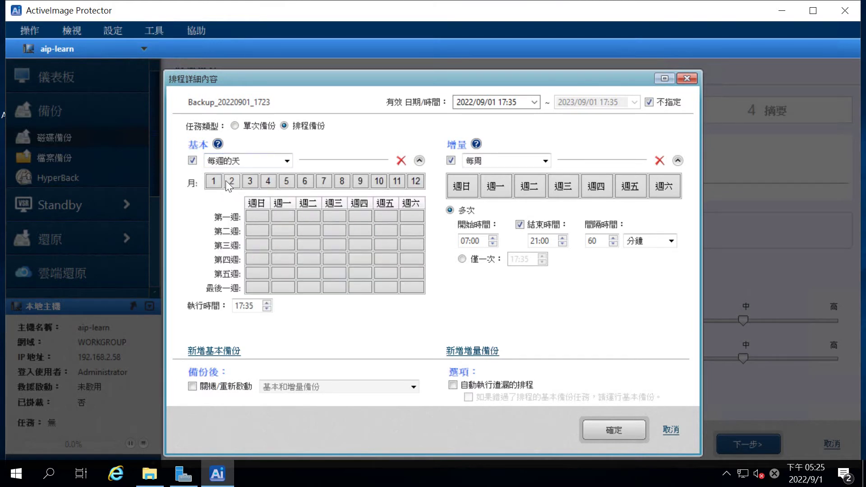
{"action": "left_click", "coordinate": [275, 161]}
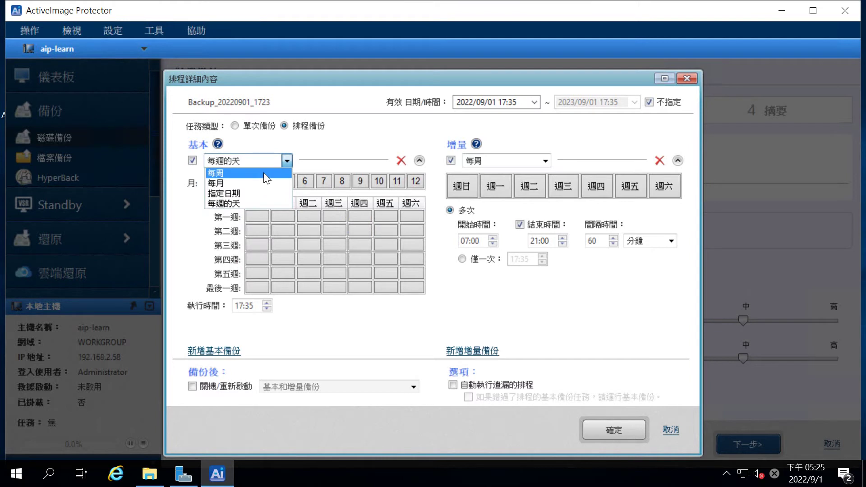
{"action": "left_click", "coordinate": [263, 172]}
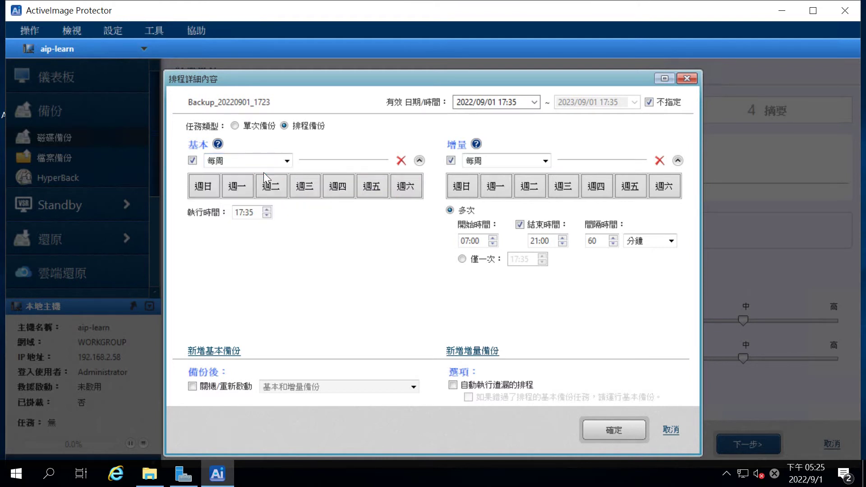
{"action": "left_click", "coordinate": [204, 194]}
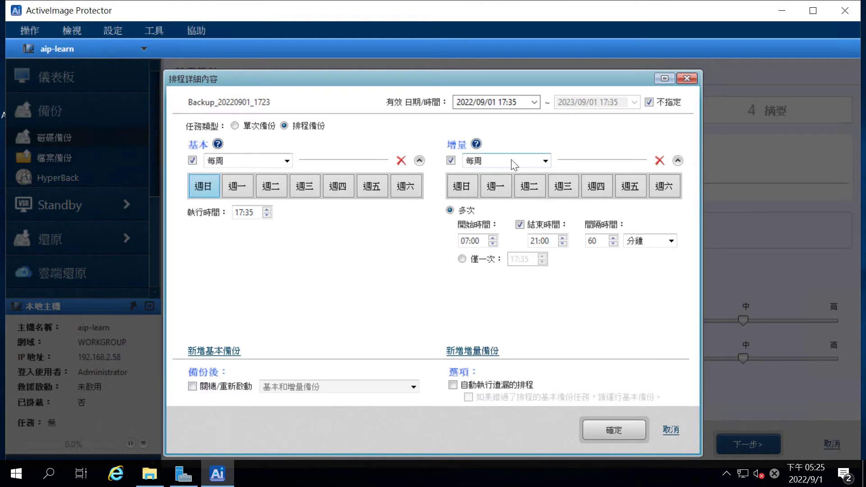
Step: Set incremental backups to run only once a day, Monday through Friday
{"action": "left_click", "coordinate": [506, 185]}
{"action": "left_click", "coordinate": [530, 187]}
{"action": "left_click", "coordinate": [559, 189]}
{"action": "left_click", "coordinate": [617, 186]}
{"action": "left_click", "coordinate": [595, 187]}
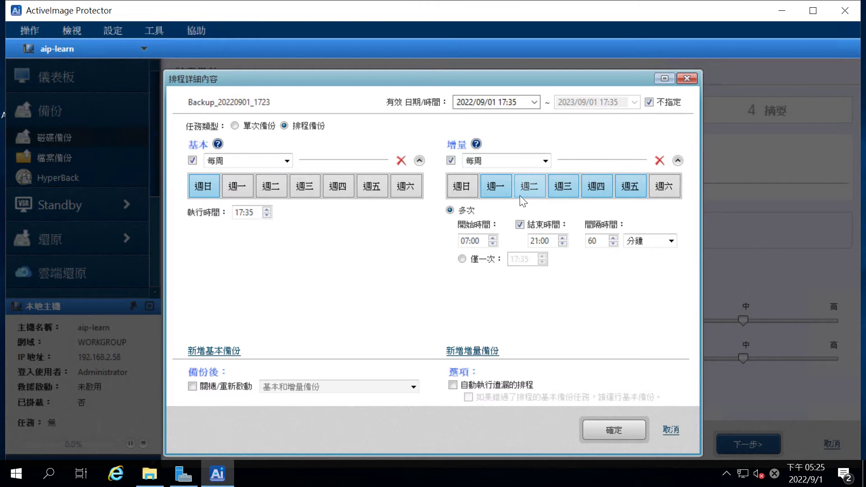
{"action": "left_click", "coordinate": [469, 260]}
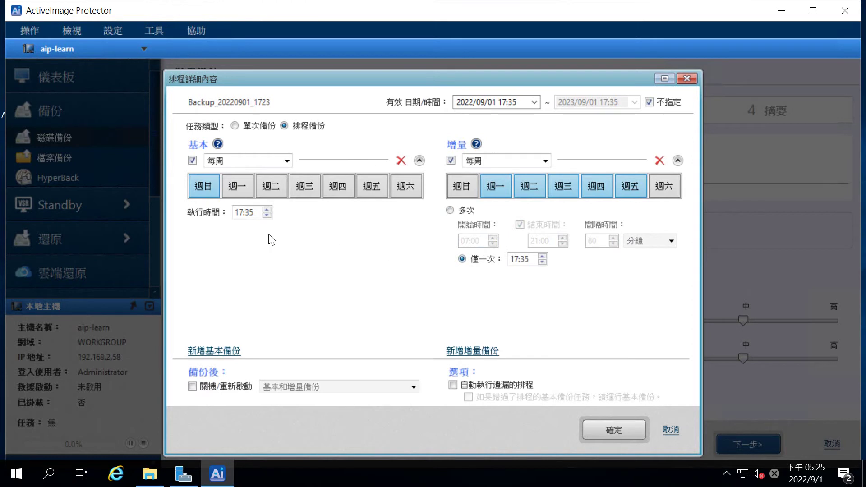
Step: Set run times to 00:01 for the base backup and 23:00 for incrementals, then confirm
{"action": "left_click", "coordinate": [239, 212]}
{"action": "type", "text": "0001"}
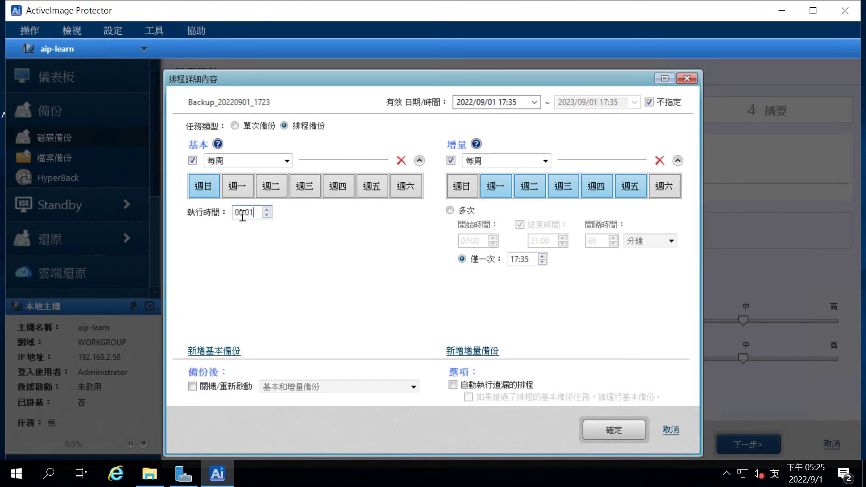
{"action": "left_click", "coordinate": [514, 259]}
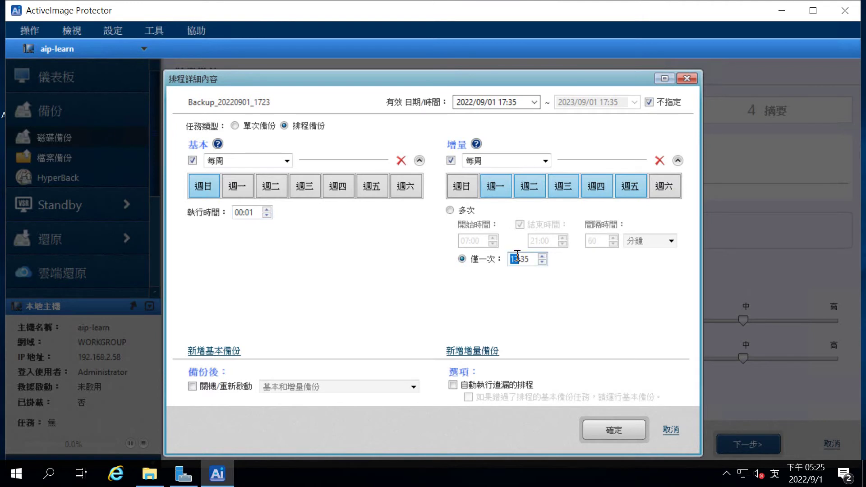
{"action": "type", "text": "0"}
{"action": "type", "text": "22"}
{"action": "type", "text": "00"}
{"action": "left_click", "coordinate": [623, 422]}
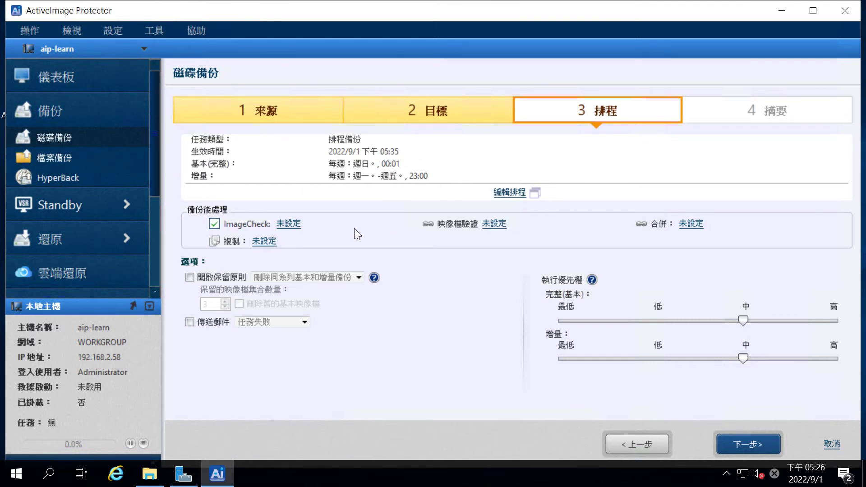
Step: Enable the retention policy keeping 2 image sets and move to the 摘要 summary
{"action": "left_click", "coordinate": [226, 277]}
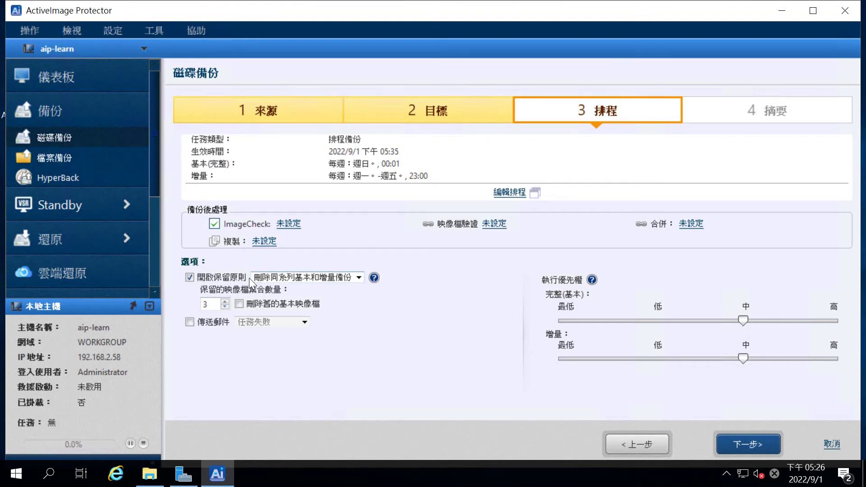
{"action": "left_click", "coordinate": [225, 307]}
{"action": "left_click", "coordinate": [749, 440]}
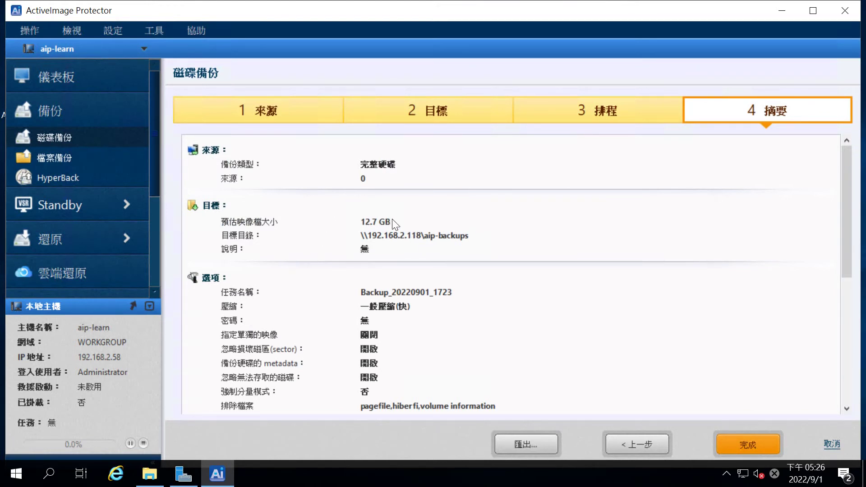
Step: Review the summary, finish the disk backup task, and decline running it now
{"action": "scroll", "coordinate": [395, 224], "scroll_direction": "down", "scroll_amount": 3}
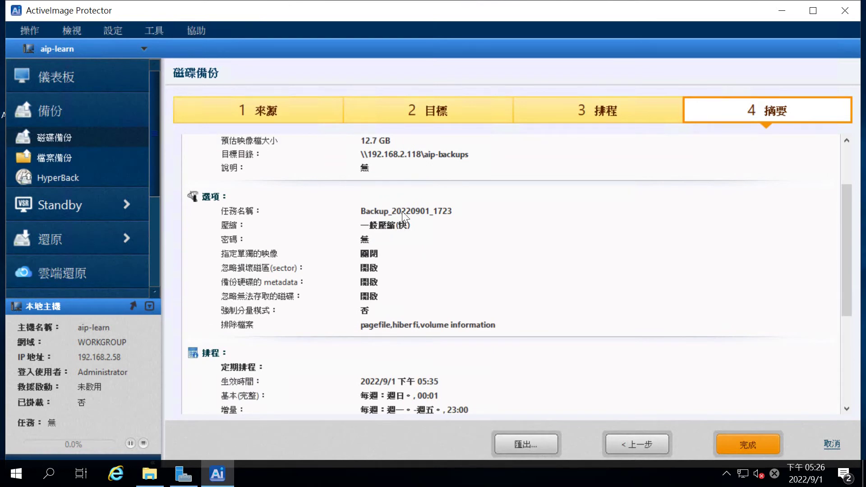
{"action": "scroll", "coordinate": [397, 212], "scroll_direction": "down", "scroll_amount": 7}
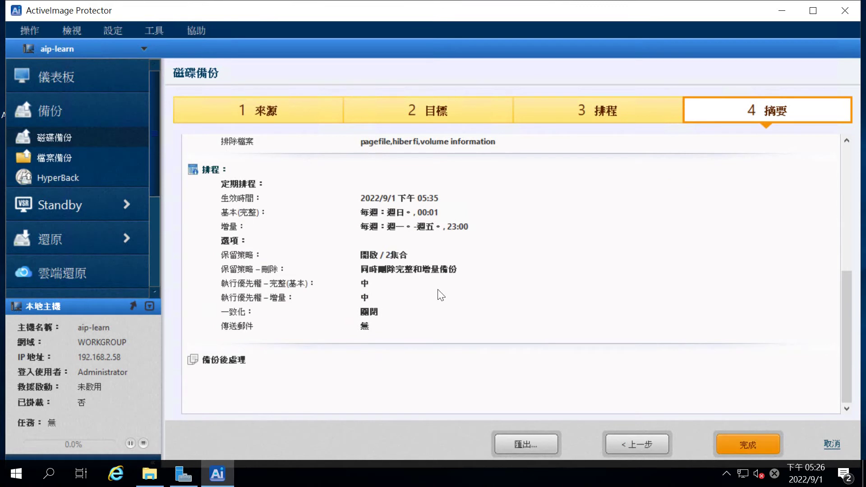
{"action": "left_click", "coordinate": [754, 435]}
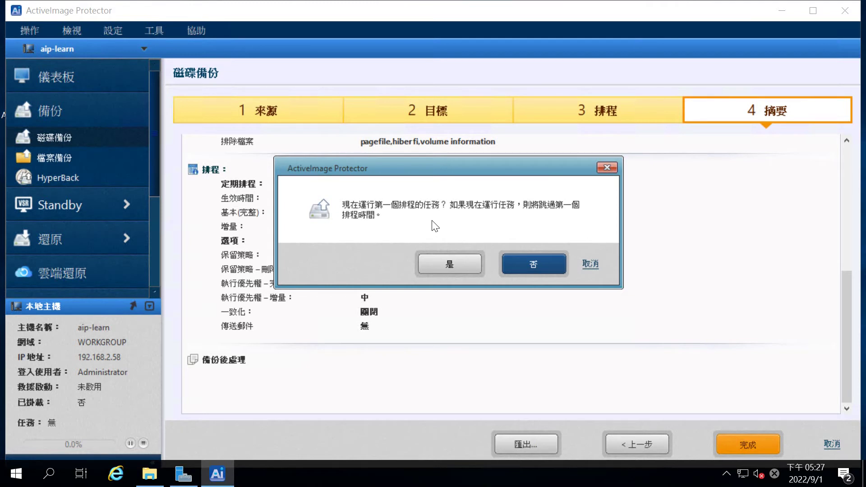
{"action": "left_click", "coordinate": [560, 268]}
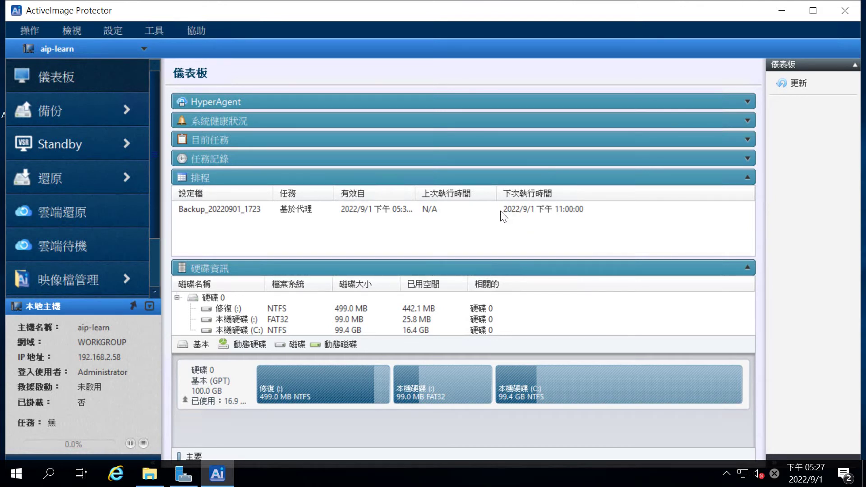
Step: Collapse the 硬碟資訊 panel and view the Backup_20220901_1723 schedule details
{"action": "left_click", "coordinate": [463, 268]}
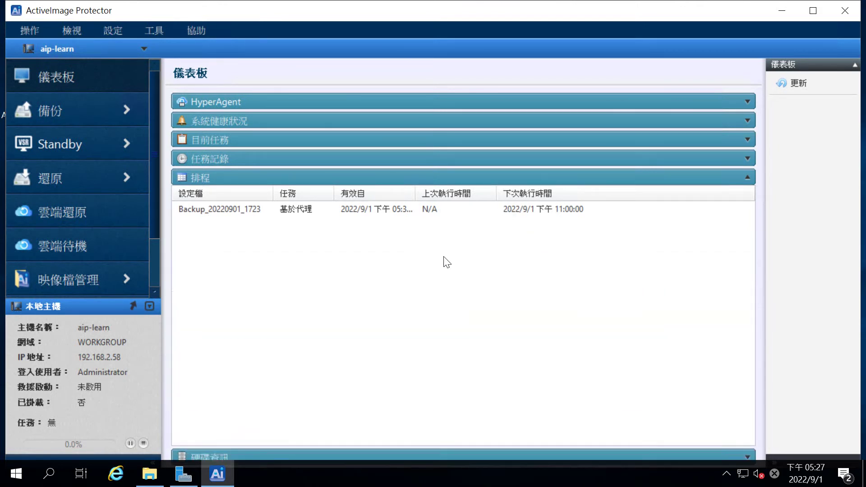
{"action": "left_click", "coordinate": [451, 211]}
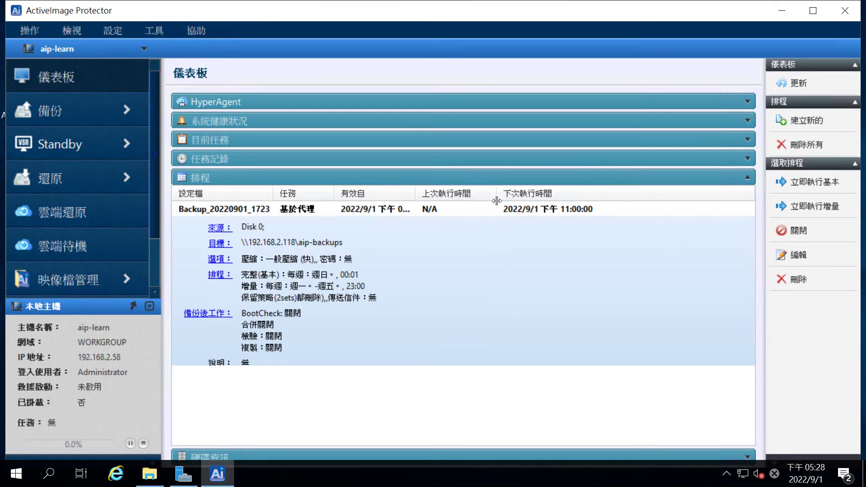
Step: Start a 檔案備份 with Documents' My Music, My Pictures and My Videos as sources
{"action": "left_click", "coordinate": [120, 115]}
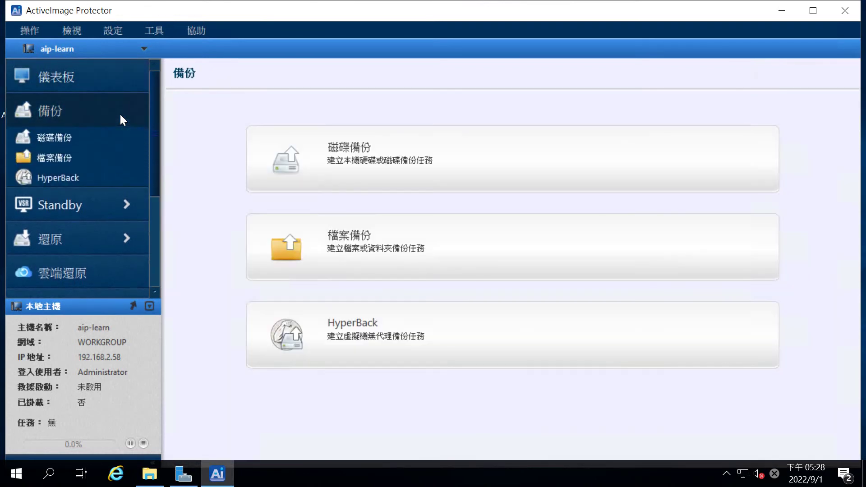
{"action": "left_click", "coordinate": [437, 248]}
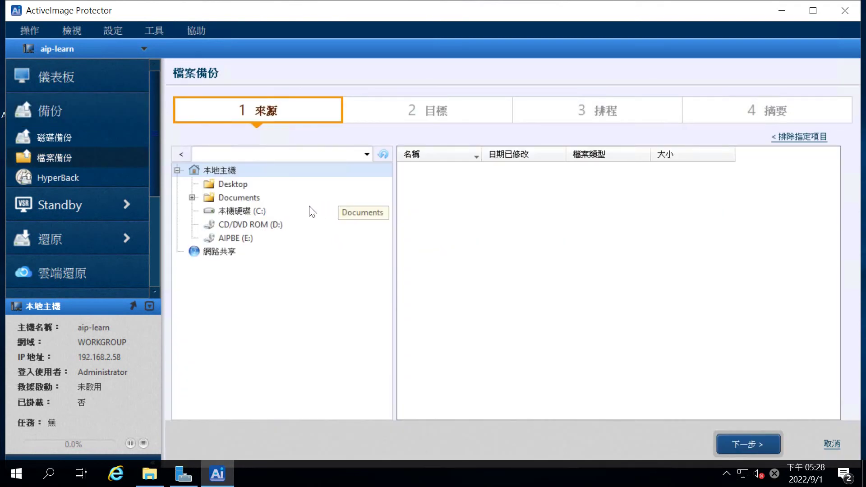
{"action": "left_click", "coordinate": [239, 196]}
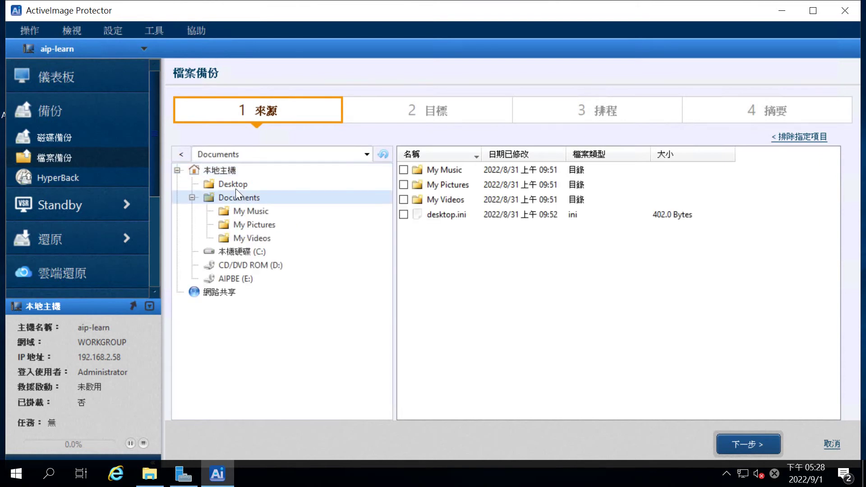
{"action": "left_click", "coordinate": [403, 171]}
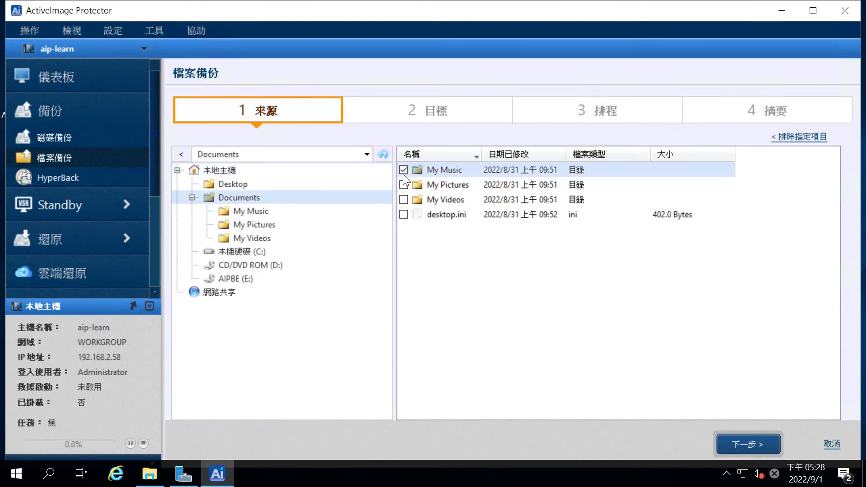
{"action": "left_click", "coordinate": [404, 185]}
{"action": "left_click", "coordinate": [403, 200]}
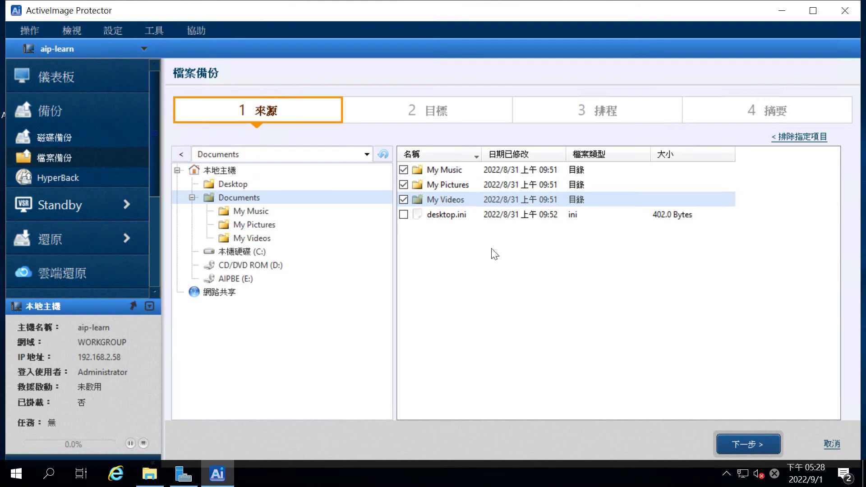
{"action": "left_click", "coordinate": [764, 442]}
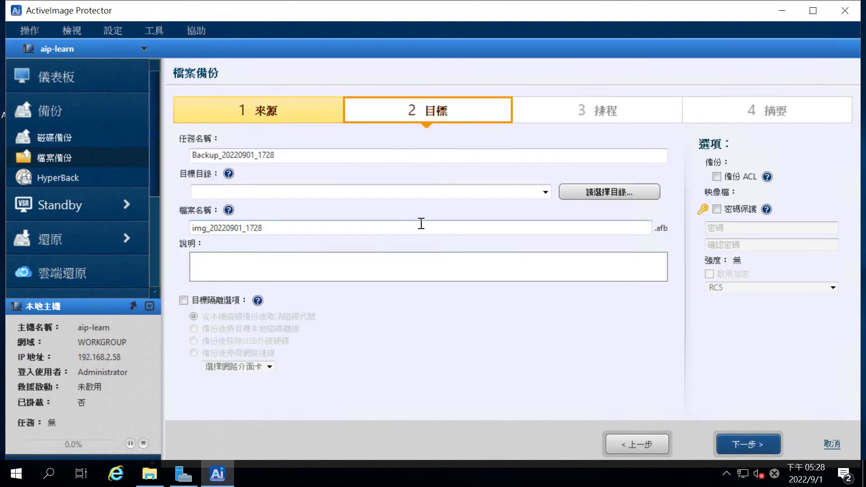
Step: Choose \\192.168.2.118\aip-backups from the previously used folders as the file backup destination
{"action": "left_click", "coordinate": [546, 193]}
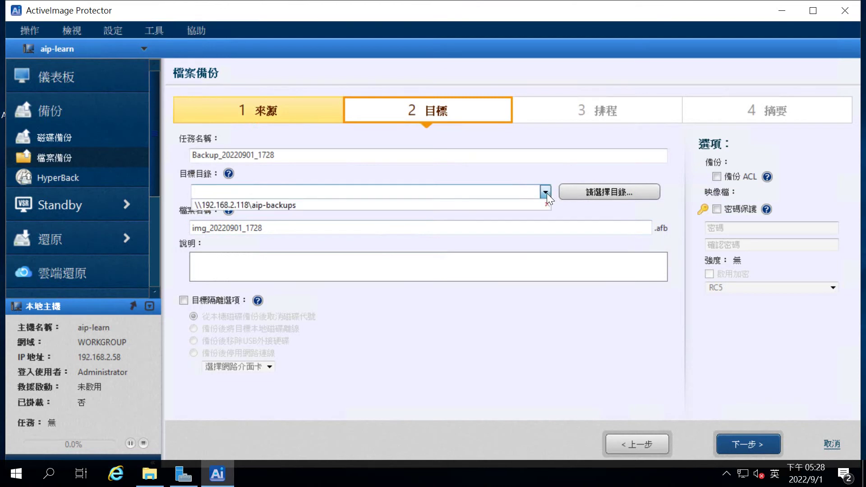
{"action": "left_click", "coordinate": [457, 204]}
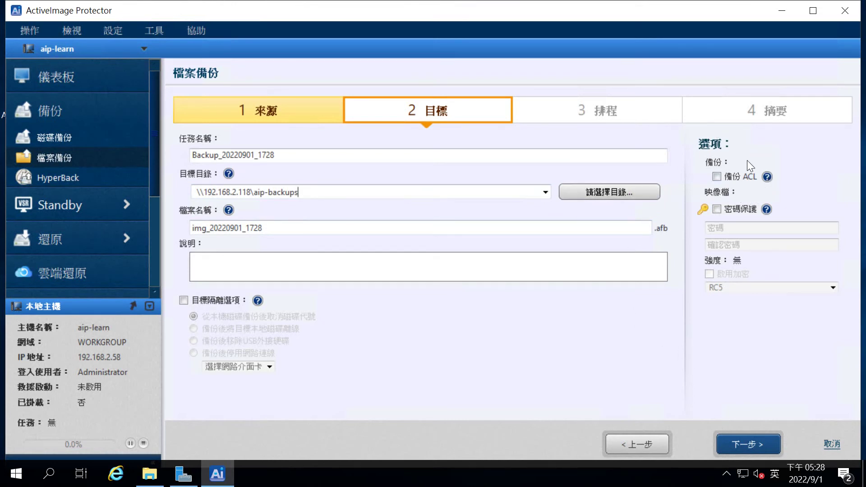
{"action": "mouse_move", "coordinate": [766, 176]}
Step: Schedule the full base backup weekly on Sundays at 03:00
{"action": "left_click", "coordinate": [749, 442]}
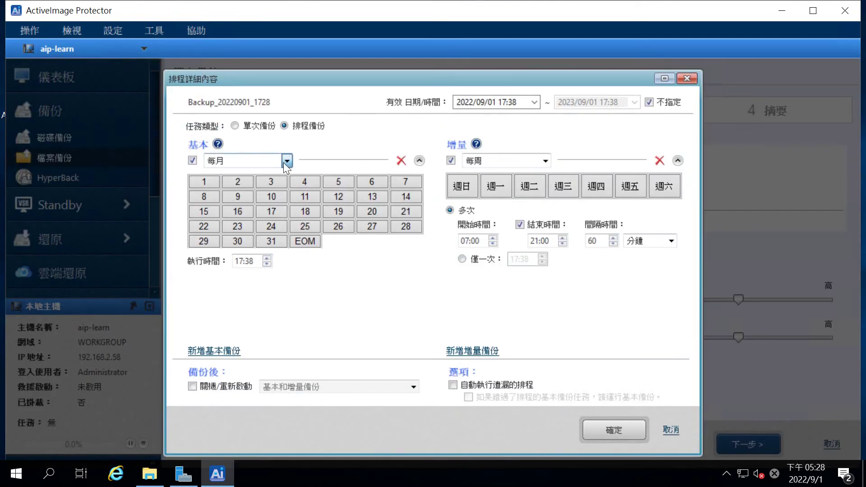
{"action": "left_click", "coordinate": [287, 161]}
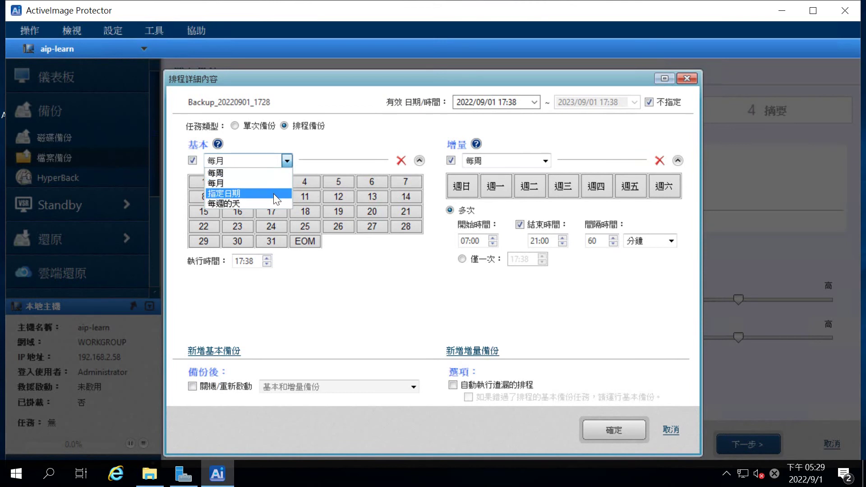
{"action": "left_click", "coordinate": [267, 173]}
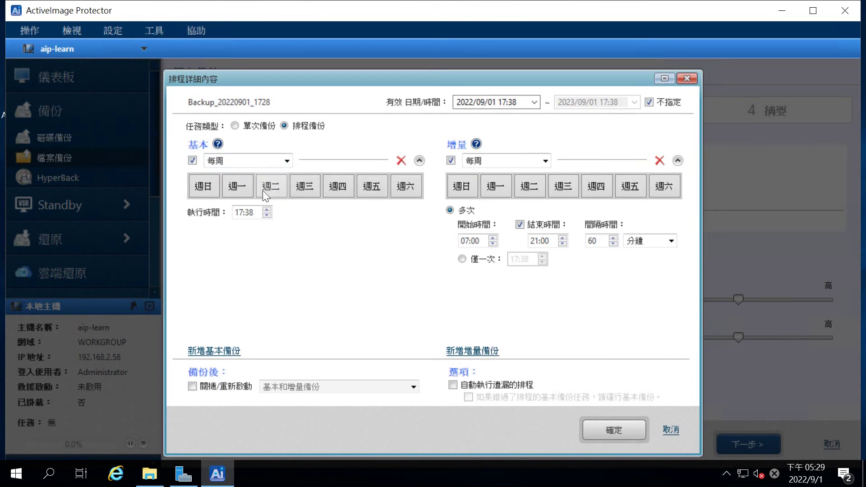
{"action": "left_click", "coordinate": [204, 190]}
{"action": "left_click", "coordinate": [239, 215]}
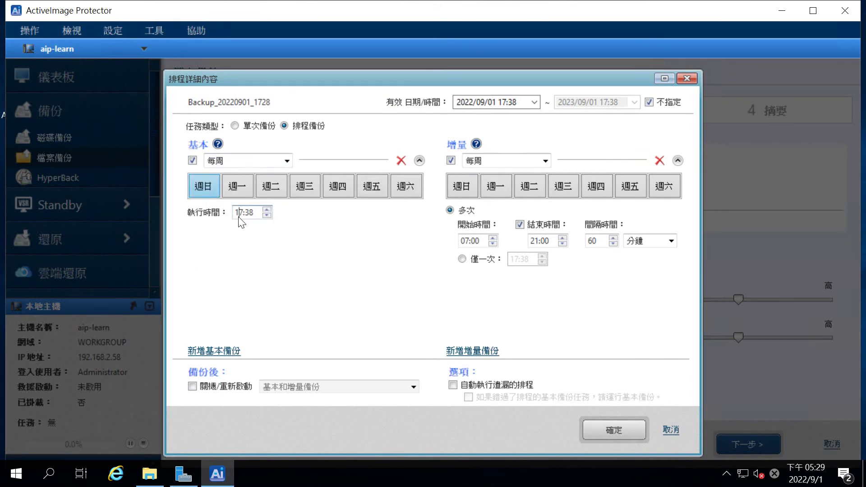
{"action": "type", "text": "00"}
{"action": "left_click", "coordinate": [238, 217]}
{"action": "type", "text": "0300"}
Step: Set incrementals to run once daily, Monday to Friday, at 20:00
{"action": "left_click", "coordinate": [502, 188]}
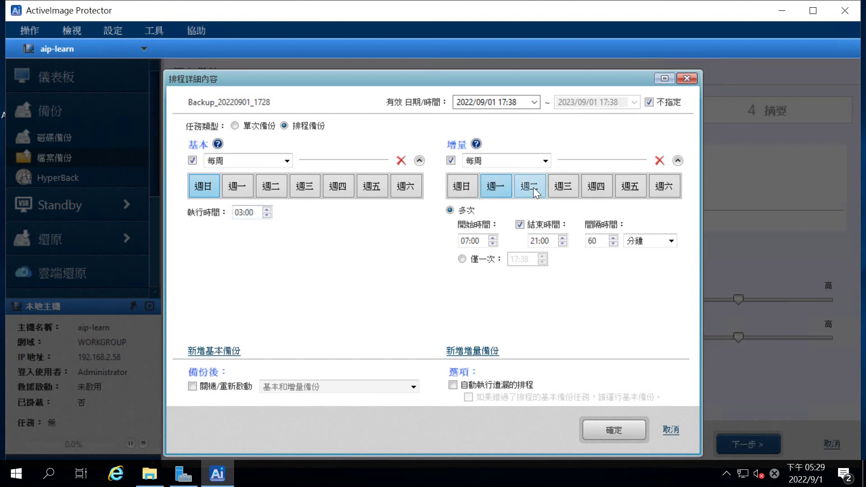
{"action": "left_click", "coordinate": [482, 260]}
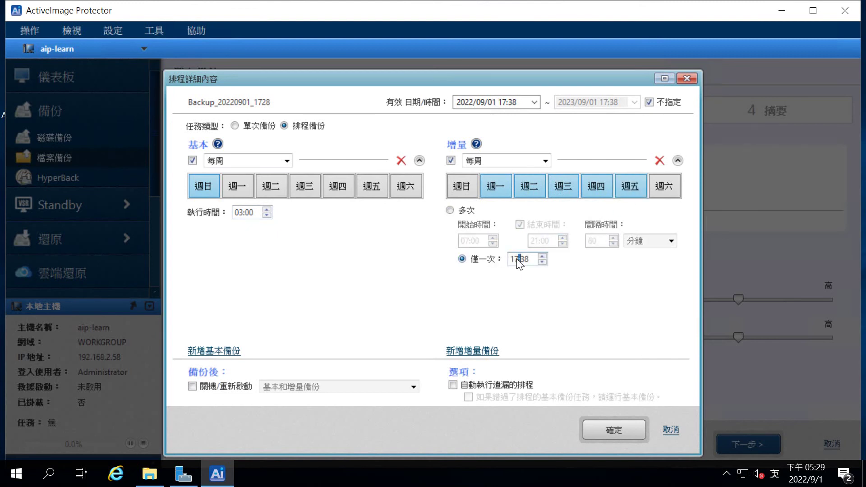
{"action": "left_click", "coordinate": [513, 260]}
{"action": "type", "text": "2000"}
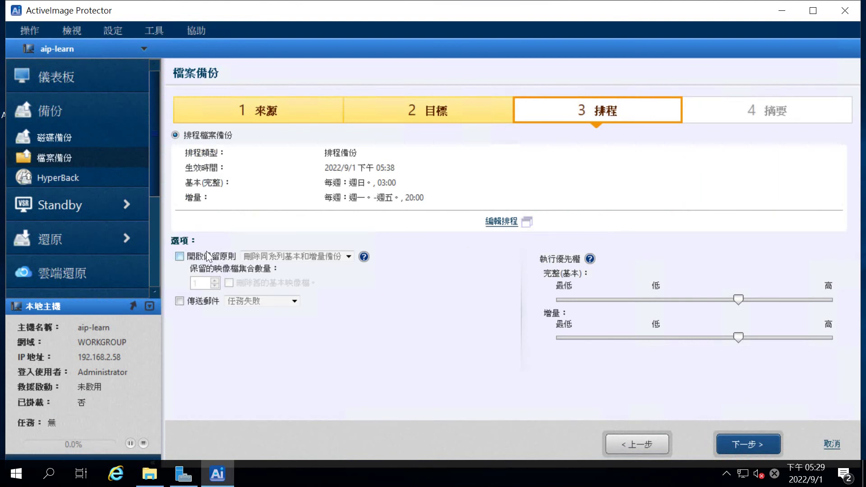
Step: Enable the retention policy keeping 2 image sets, review the summary, and save the task
{"action": "left_click", "coordinate": [179, 256]}
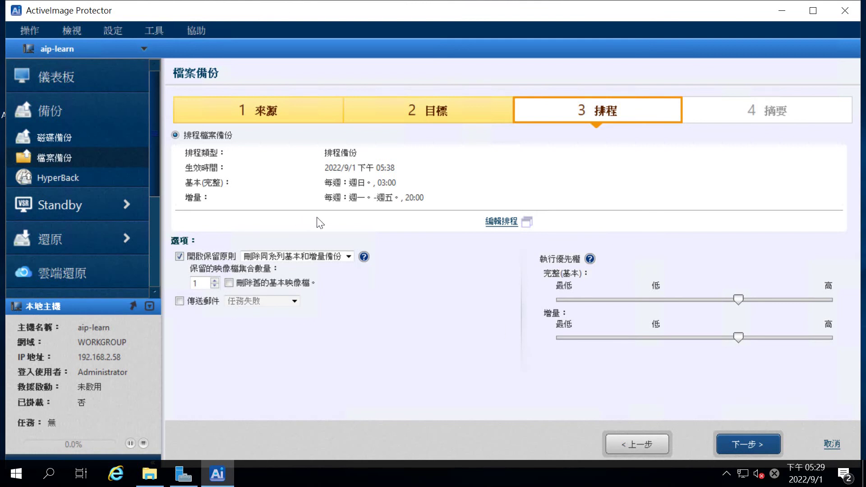
{"action": "left_click", "coordinate": [214, 280]}
{"action": "left_click", "coordinate": [747, 446]}
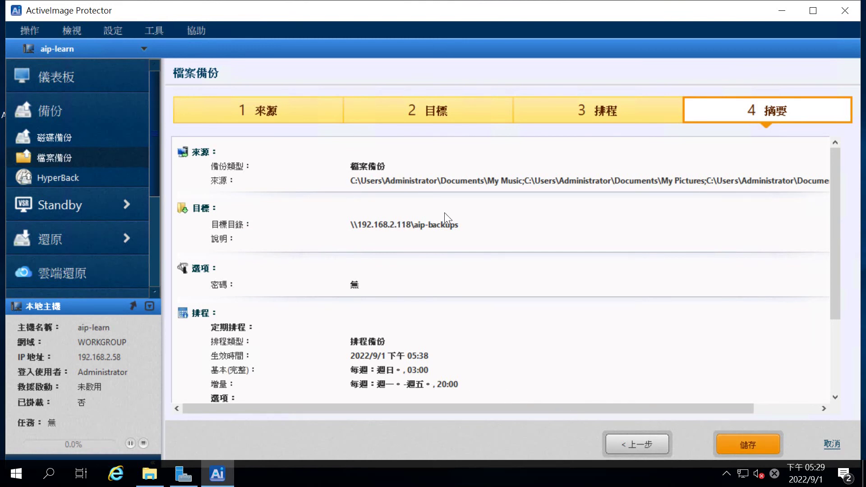
{"action": "scroll", "coordinate": [483, 189], "scroll_direction": "down", "scroll_amount": 3}
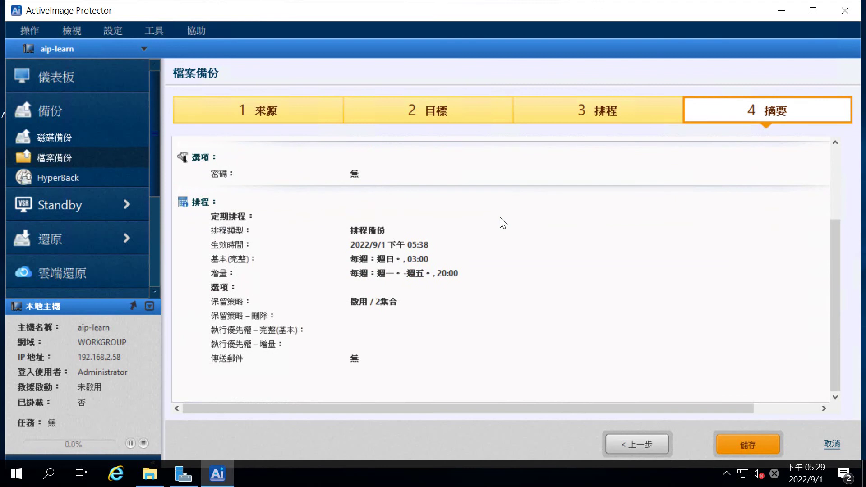
{"action": "left_click", "coordinate": [745, 445]}
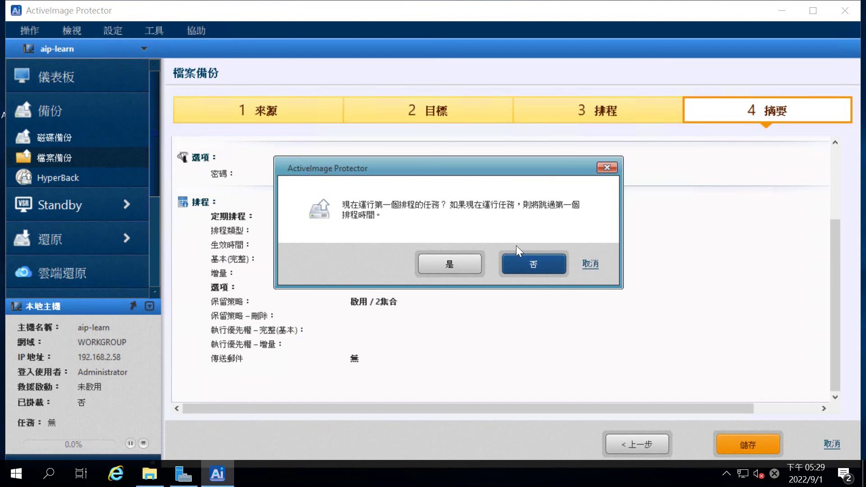
Step: Decline running the backup now, then view Backup_20220901_1728's details on the dashboard
{"action": "left_click", "coordinate": [550, 267]}
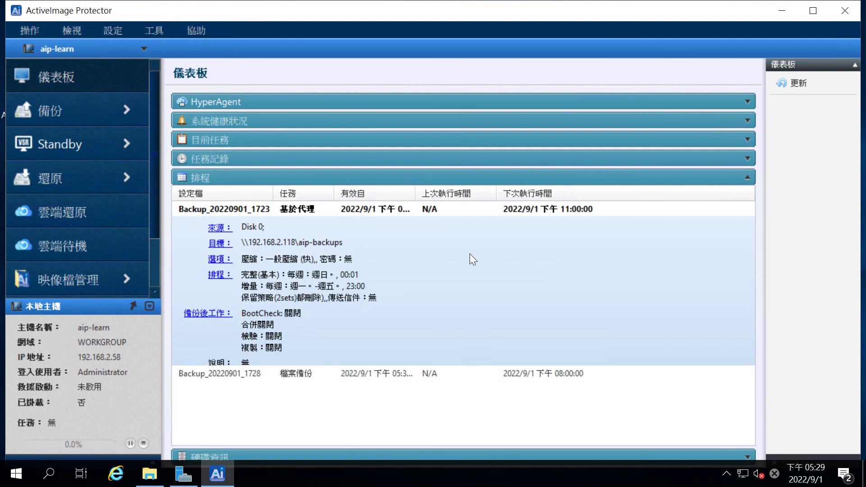
{"action": "left_click", "coordinate": [432, 382]}
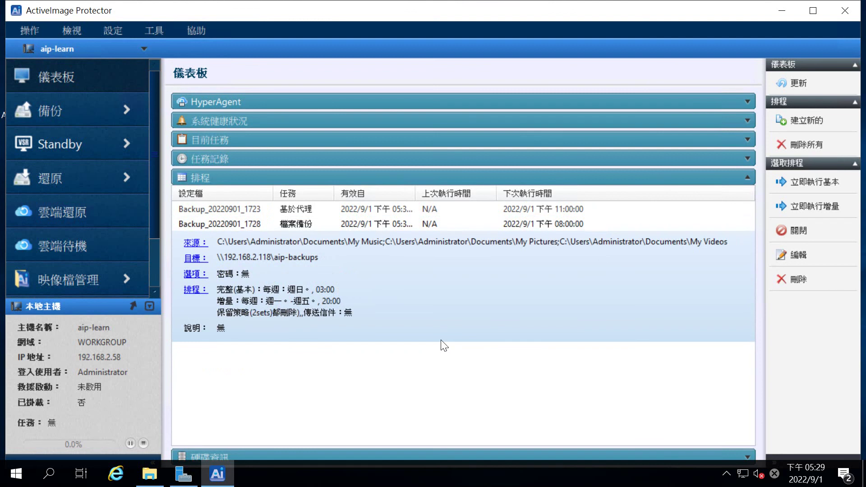